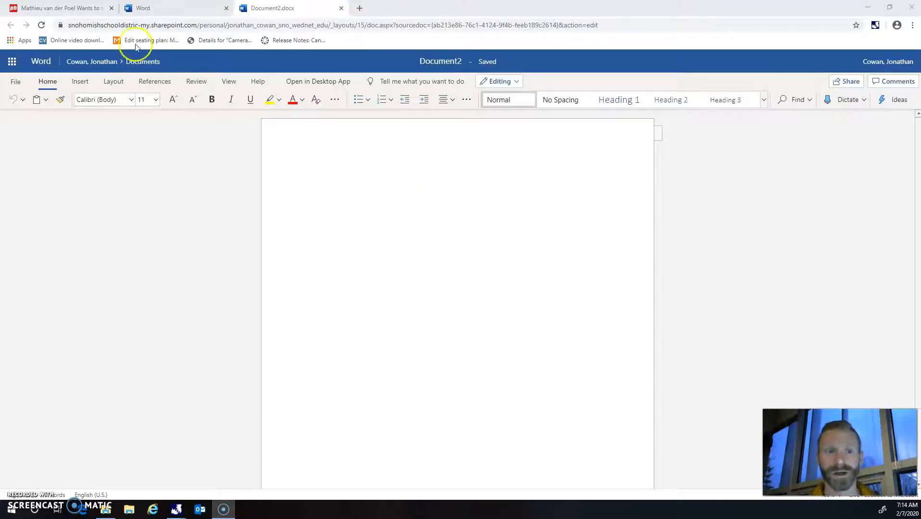
Copy the whole Pinkbike article from its headline to the last paragraph and paste it into Document2
left_click(80, 10)
scroll(242, 262, "down", 2)
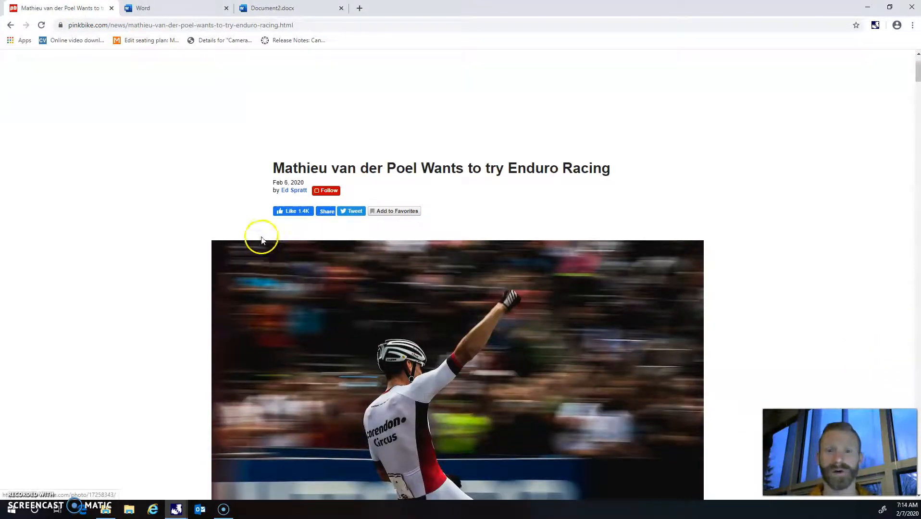
left_click_drag(267, 167, 436, 309)
key("ctrl+c")
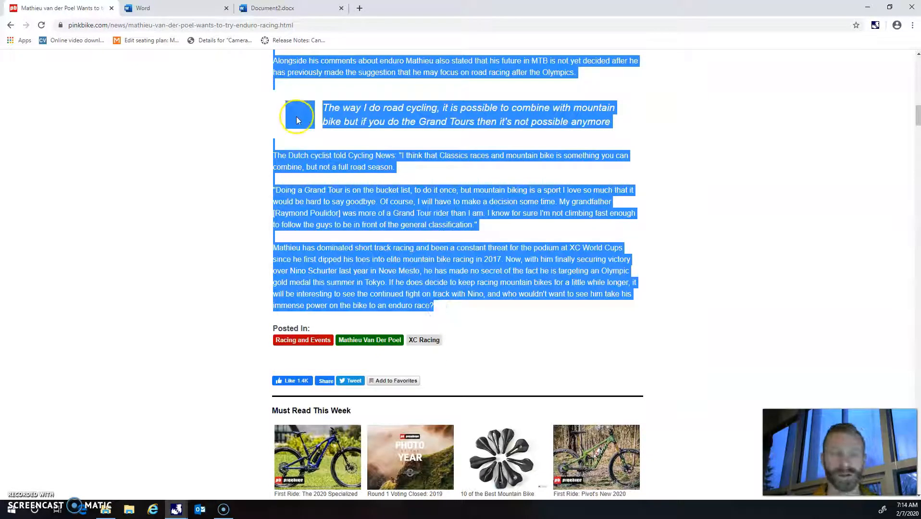
left_click(291, 5)
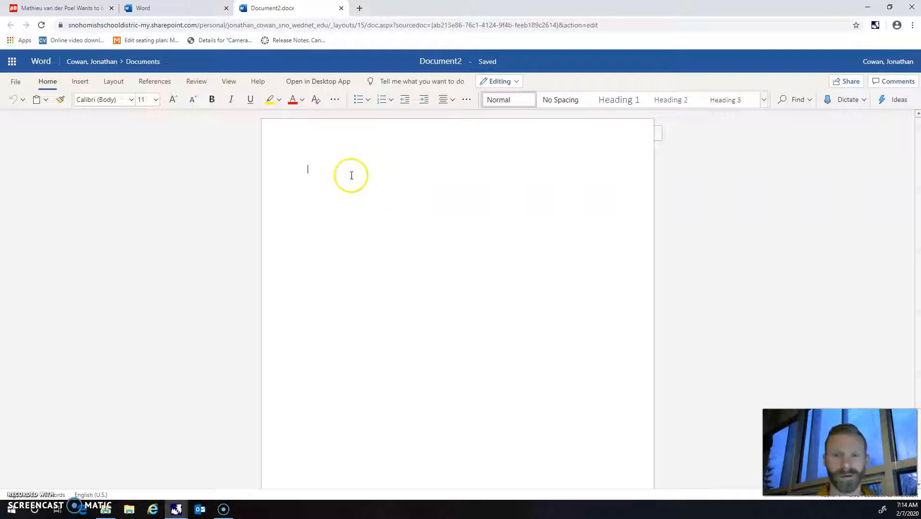
key("ctrl+v")
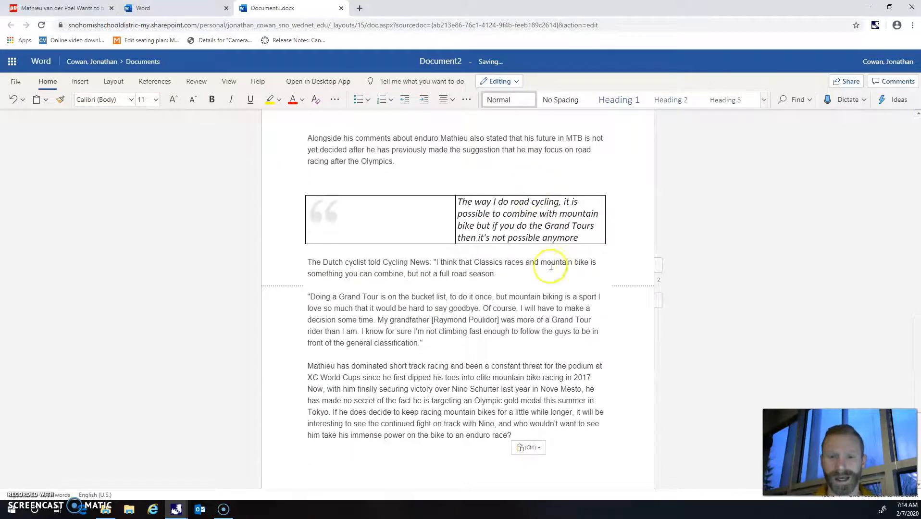
Switch the pasted article to text only and back to its source formatting
scroll(575, 420, "down", 2)
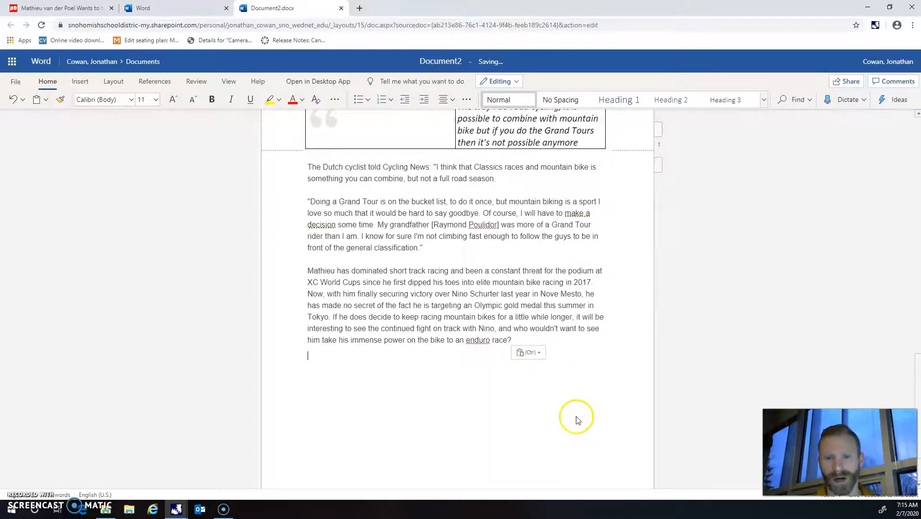
left_click(529, 353)
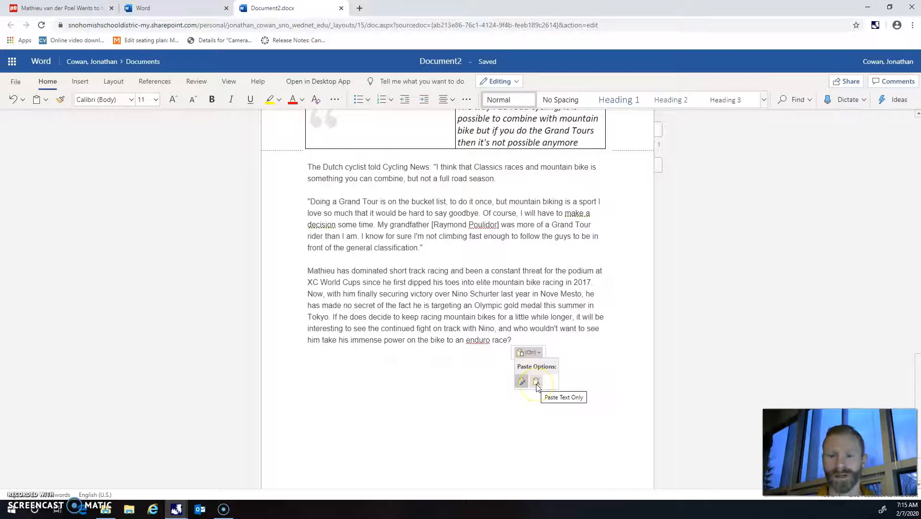
left_click(537, 383)
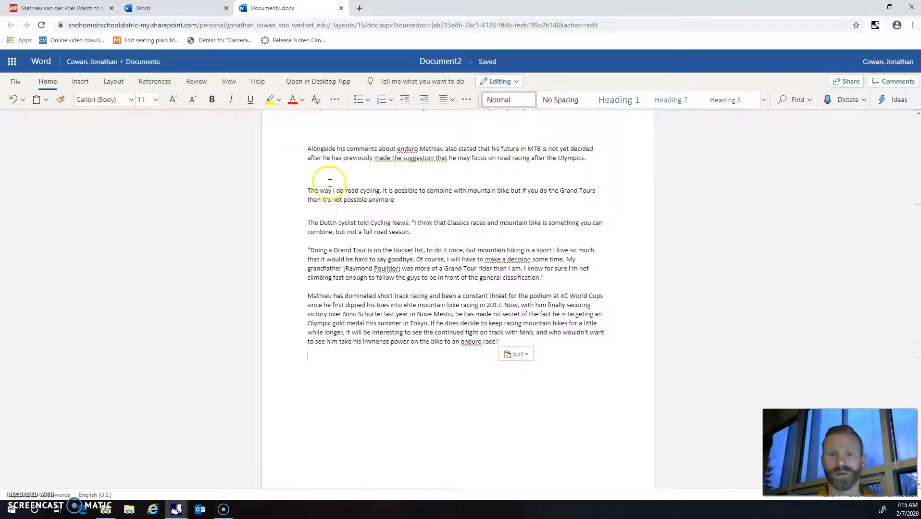
left_click(515, 356)
left_click(508, 383)
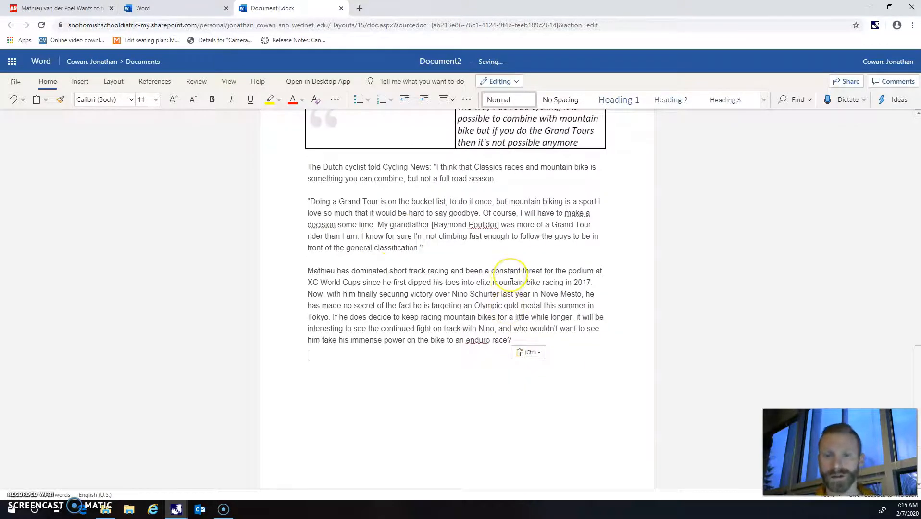
Post the comment "Thought was #1" on the article's opening sentence, from "After securing his third cyclocross" to "race Enduro."
scroll(495, 316, "up", 4)
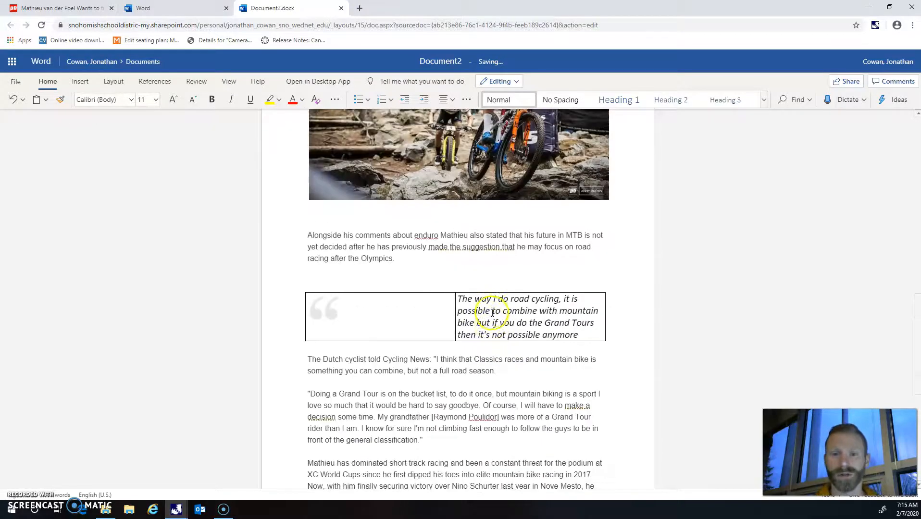
scroll(490, 310, "up", 6)
scroll(476, 305, "up", 8)
scroll(473, 298, "down", 5)
left_click_drag(308, 269, 507, 282)
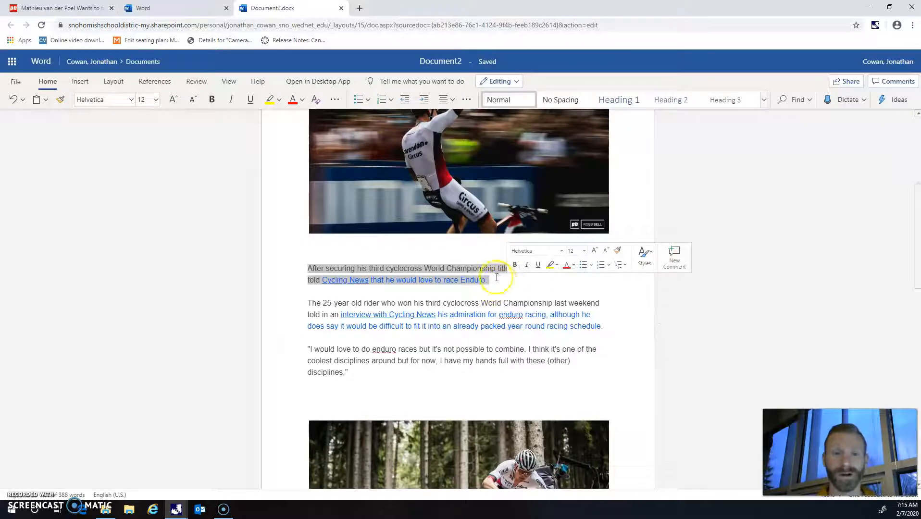
left_click(82, 81)
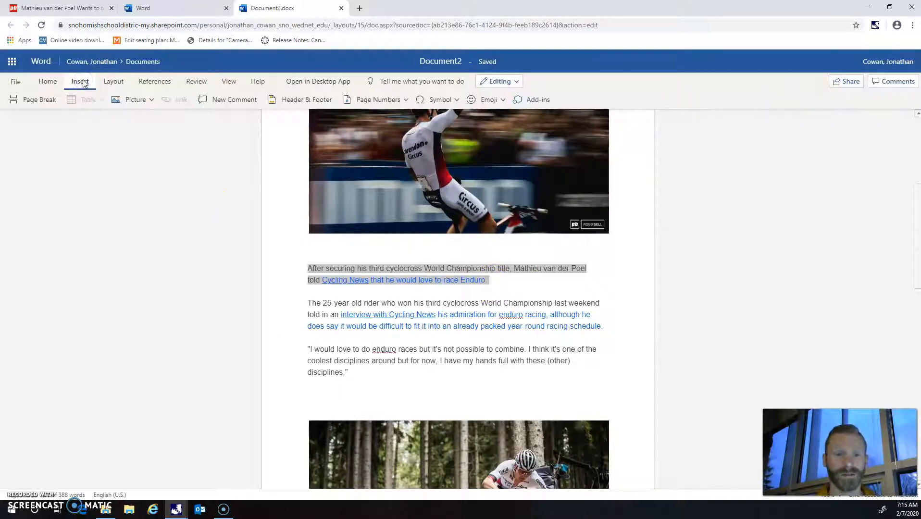
left_click(227, 100)
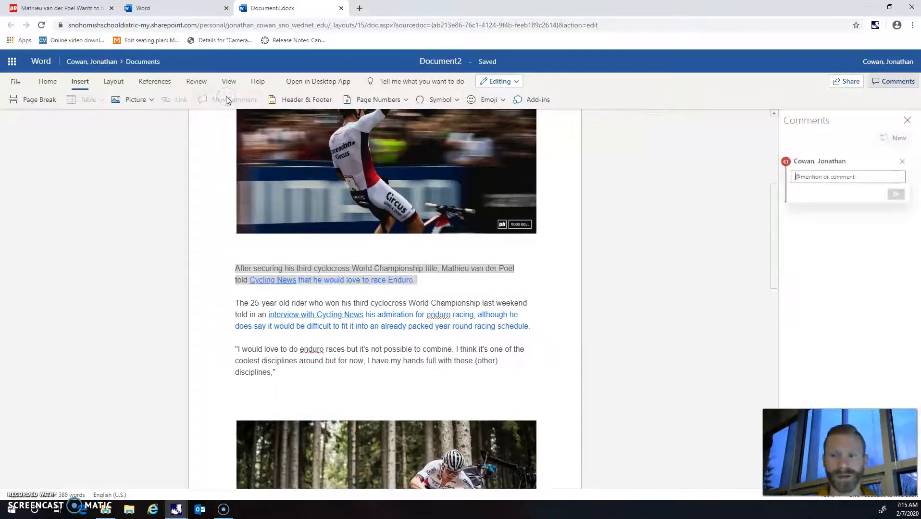
type("Thought was #1")
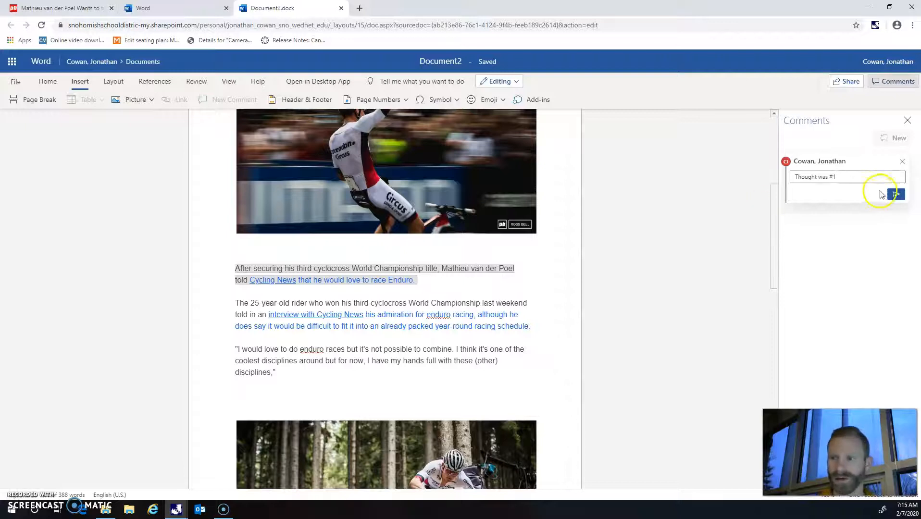
left_click(896, 195)
Post the comment "Thought 2" on the passage from "not yet decided" to "after the Olympics."
left_click(297, 334)
scroll(297, 334, "down", 6)
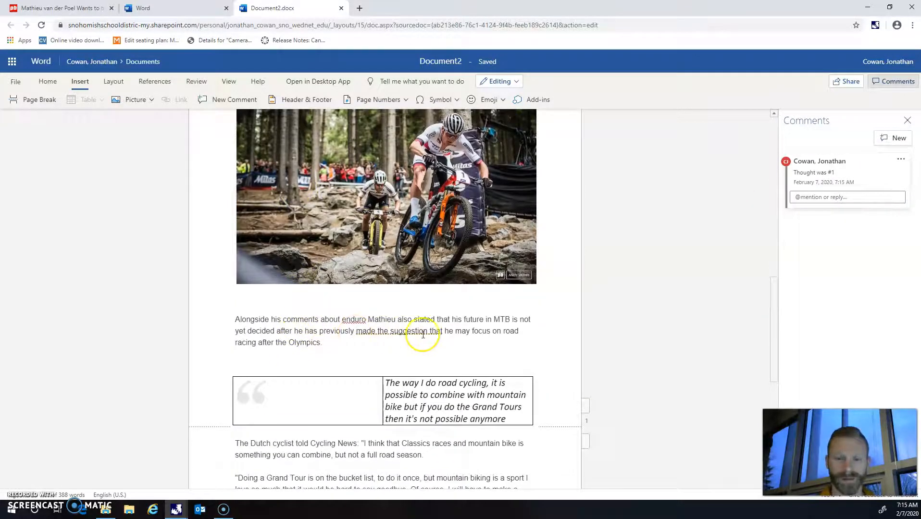
left_click_drag(521, 319, 517, 343)
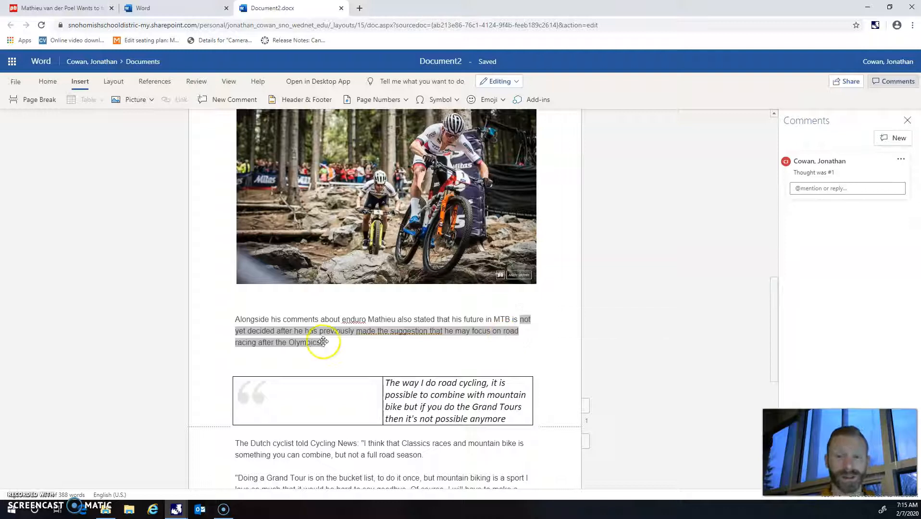
left_click(227, 100)
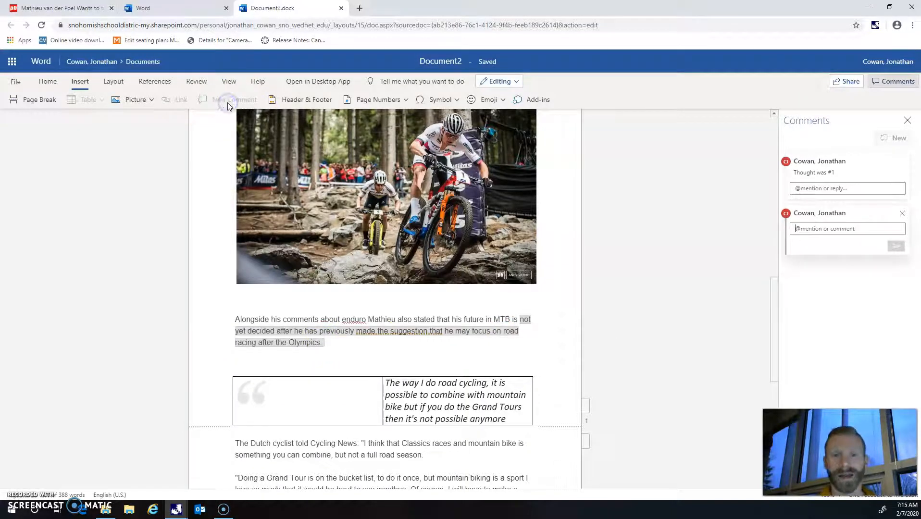
type("Thought 2")
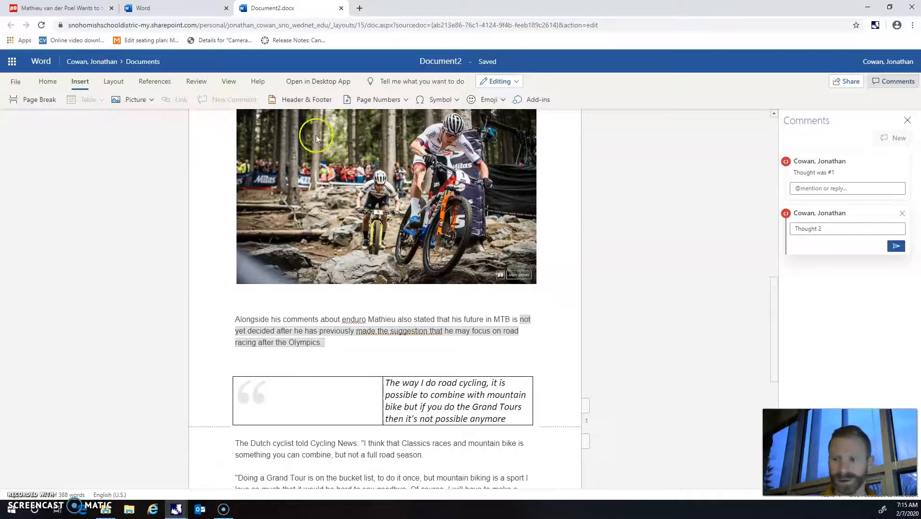
left_click(895, 246)
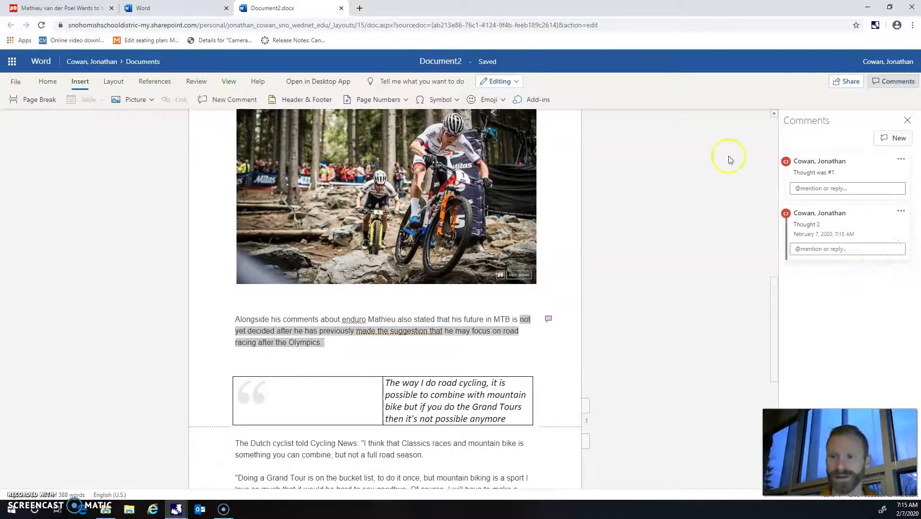
Hide the comments, reopen them from the opening sentence's comment marker, and check which passage each of the two comments refers to
left_click(906, 120)
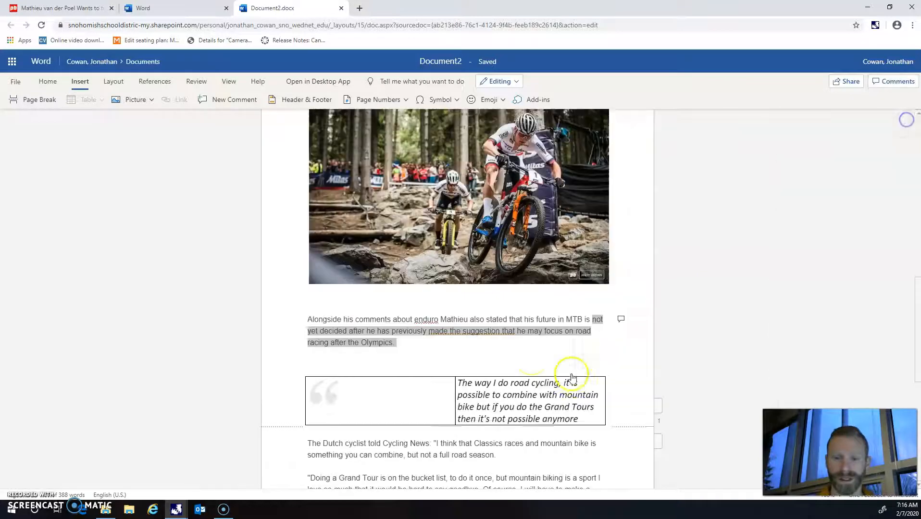
left_click(530, 350)
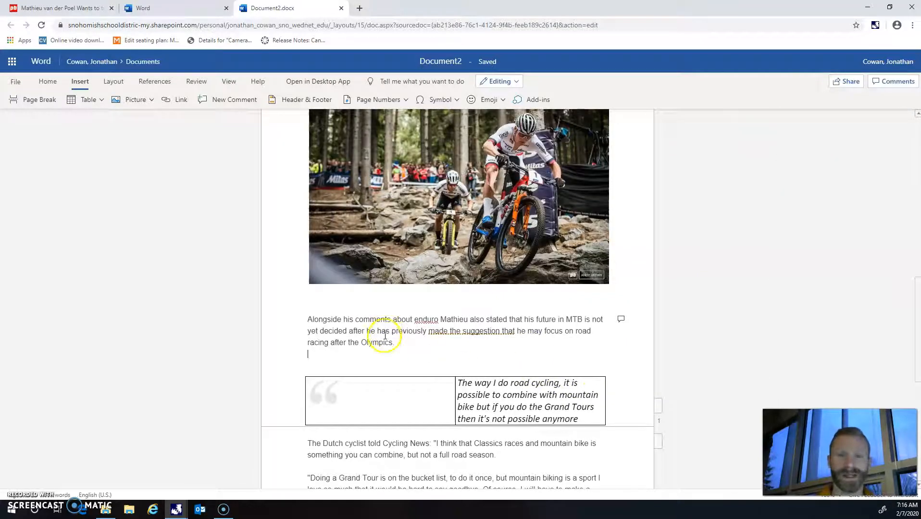
scroll(393, 300, "up", 7)
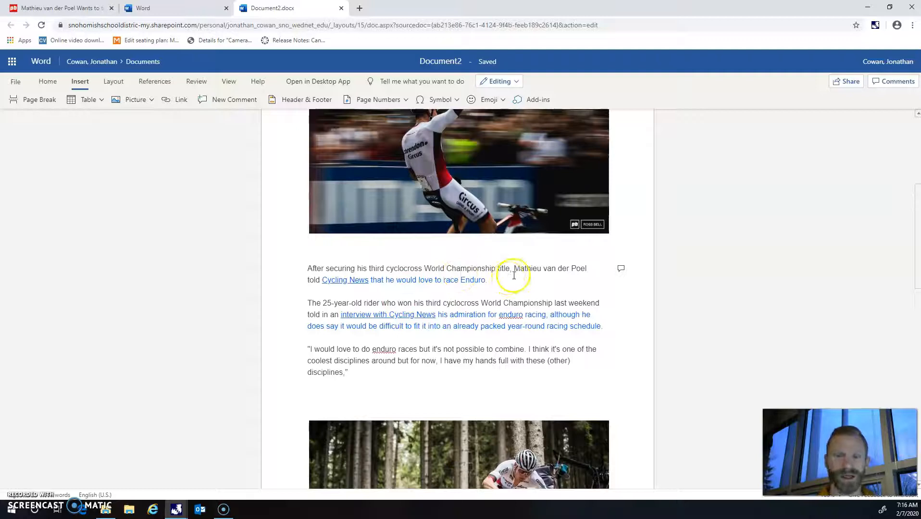
left_click(621, 269)
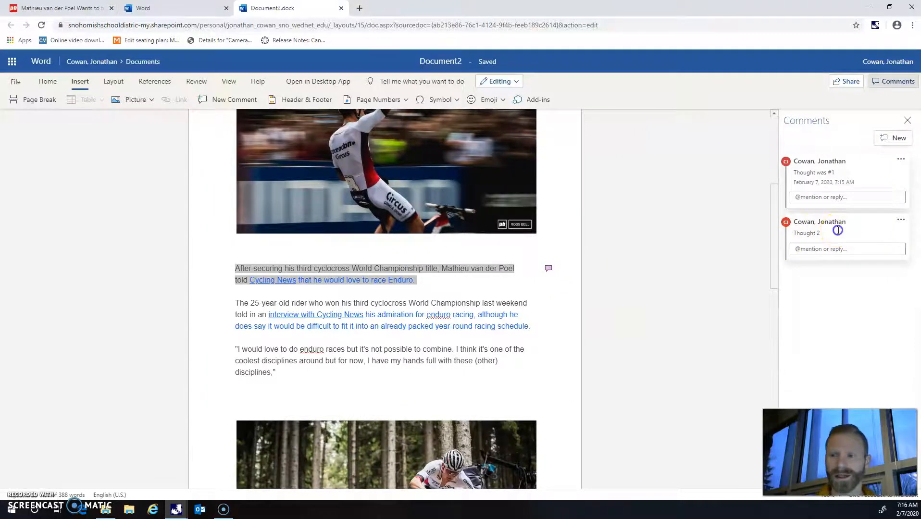
left_click(838, 231)
left_click(860, 166)
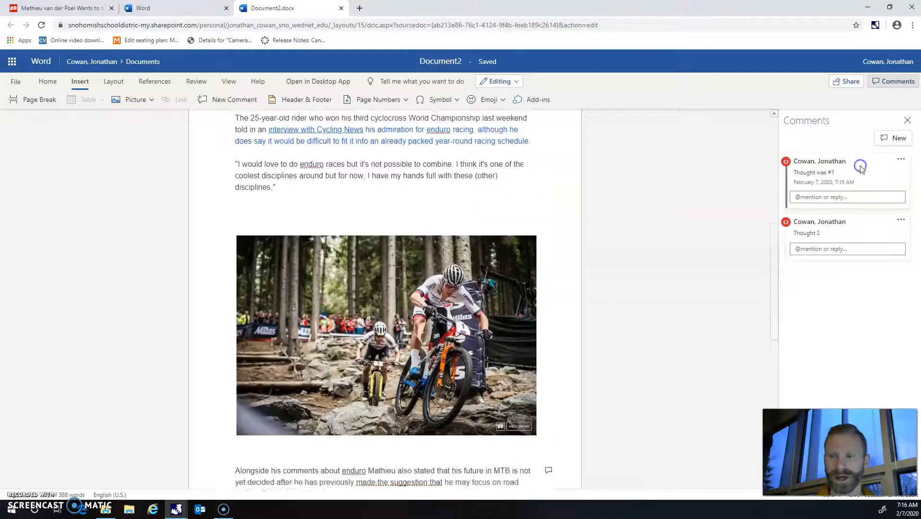
left_click(817, 176)
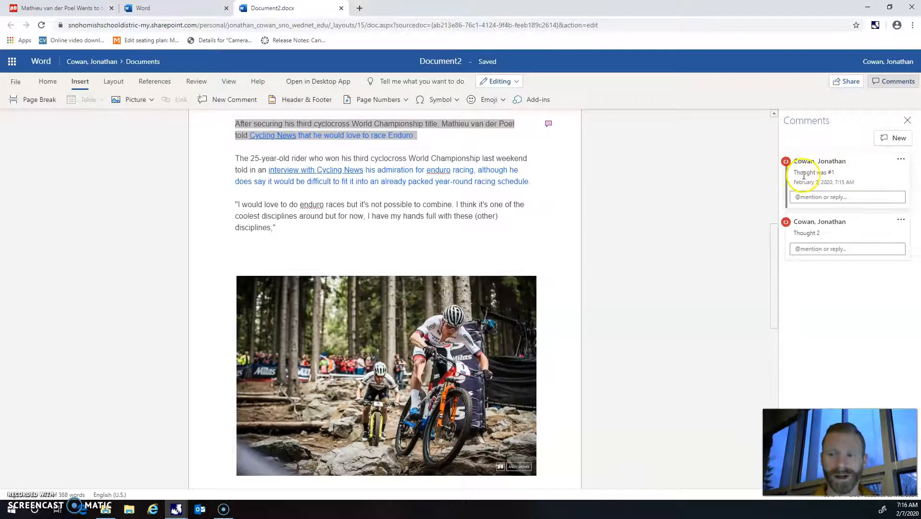
left_click(855, 227)
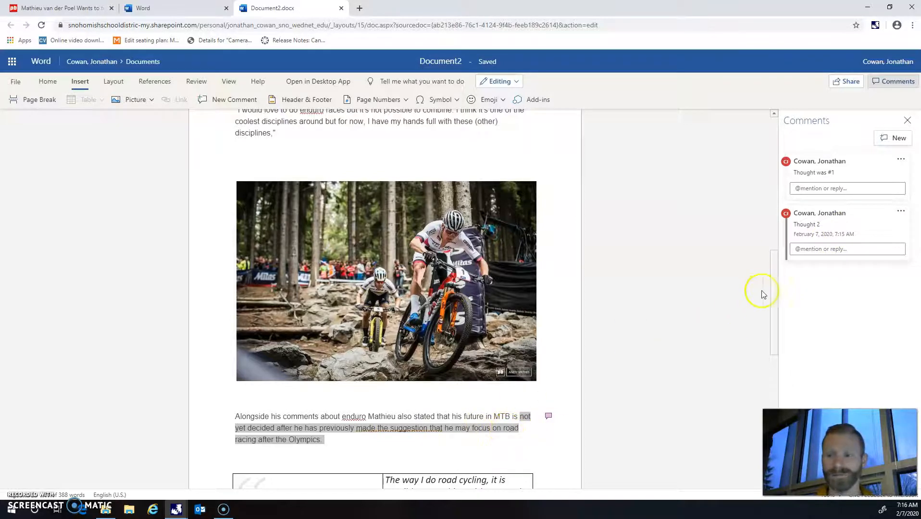
Comment on "I have my hands full with these (other) disciplines," mentioning the first suggested colleague and asking "can you take a look at this?"
left_click(382, 445)
scroll(372, 226, "up", 2)
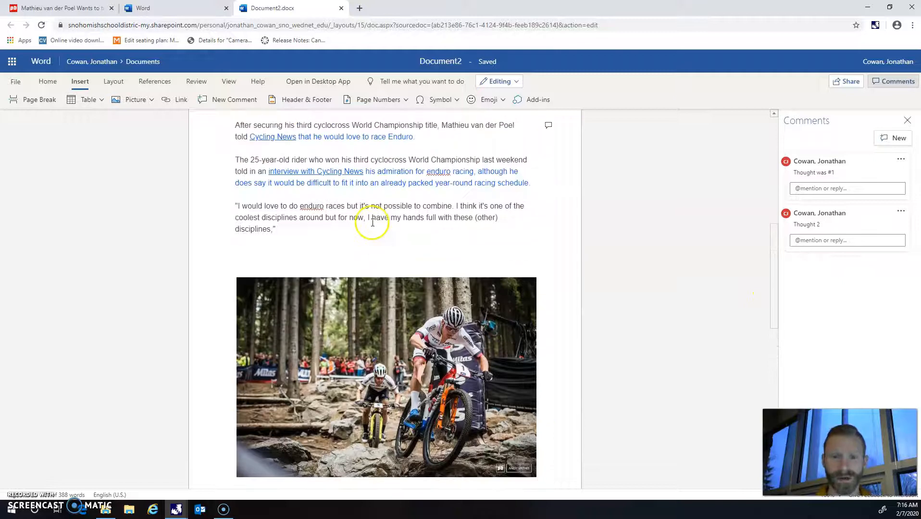
left_click_drag(368, 217, 374, 229)
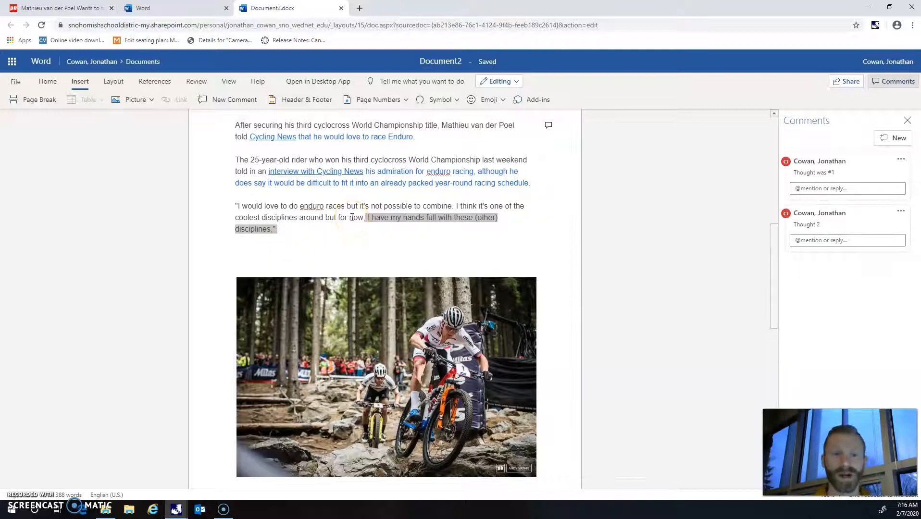
left_click(214, 105)
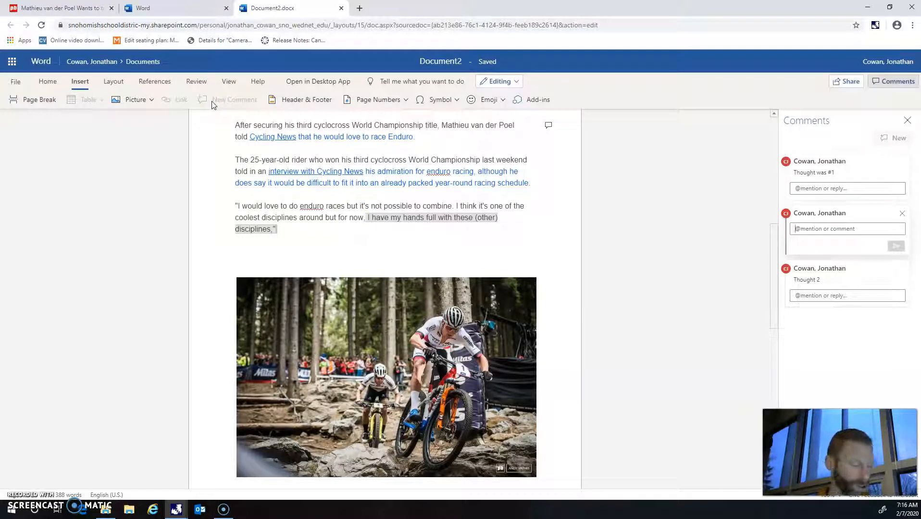
type("@")
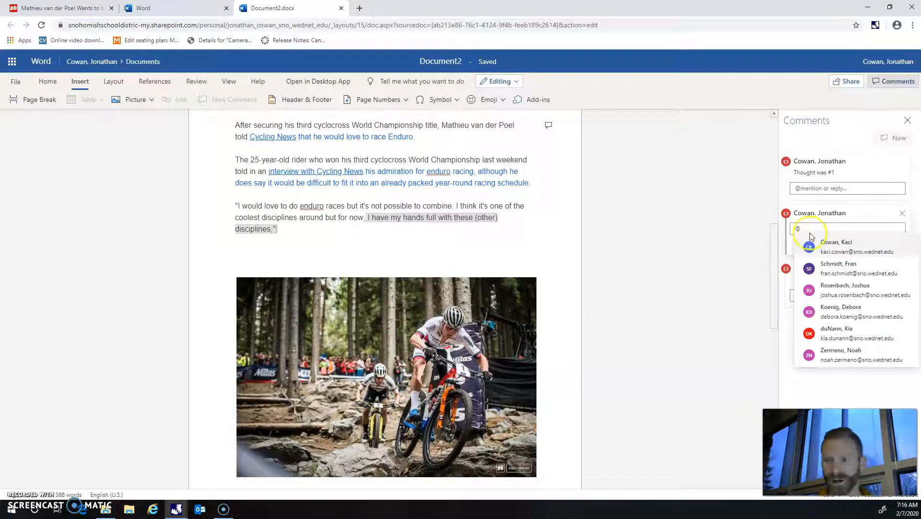
left_click(826, 245)
left_click(837, 231)
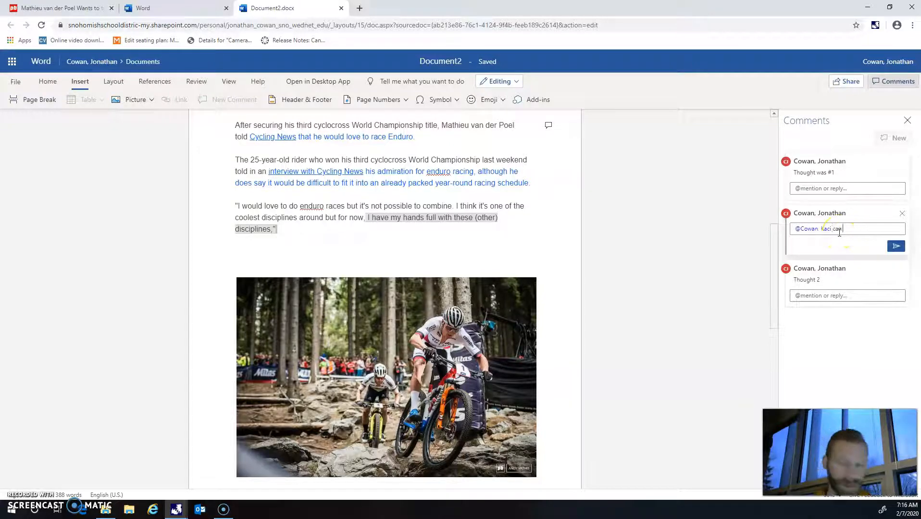
type("can you take a look at this?")
left_click(893, 255)
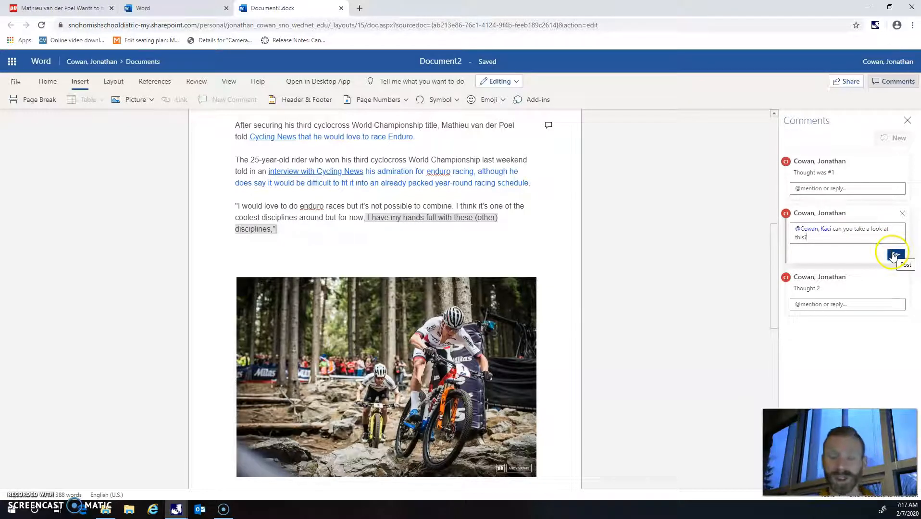